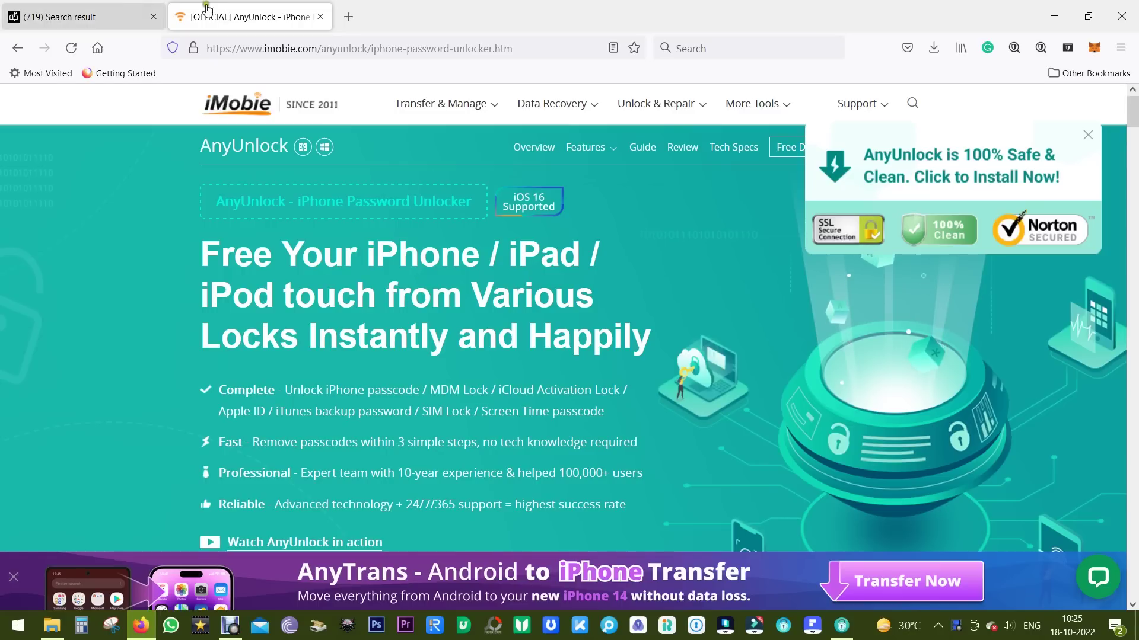
Launch the AnyUnlock desktop app from the Windows taskbar.
{"action": "left_click", "coordinate": [842, 626]}
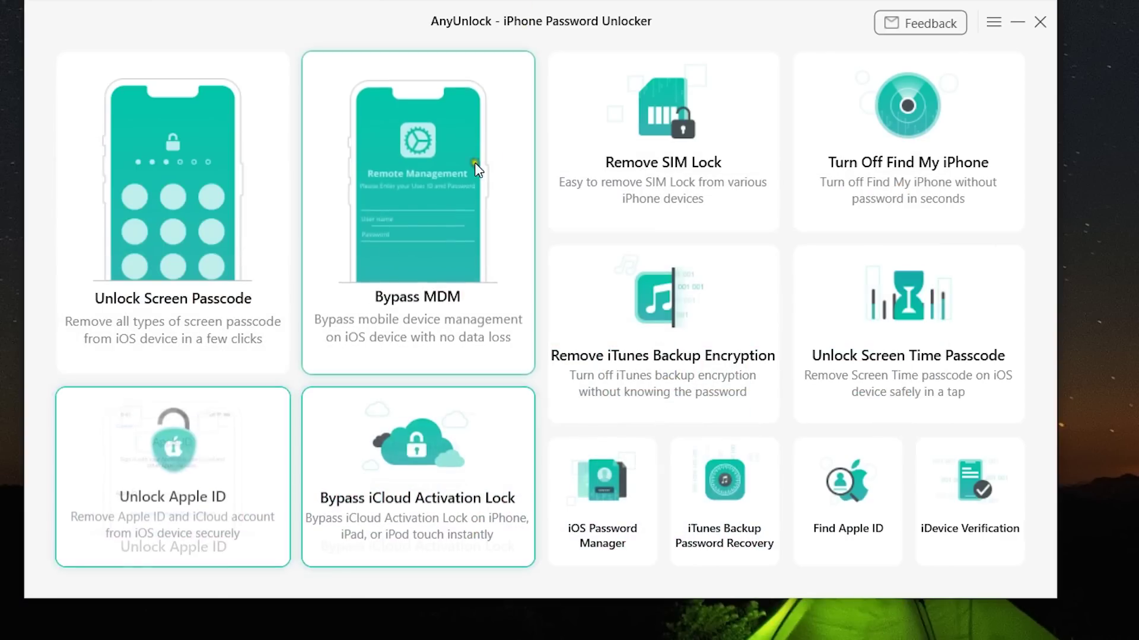
{"action": "left_click_drag", "start_coordinate": [581, 11], "coordinate": [613, 26]}
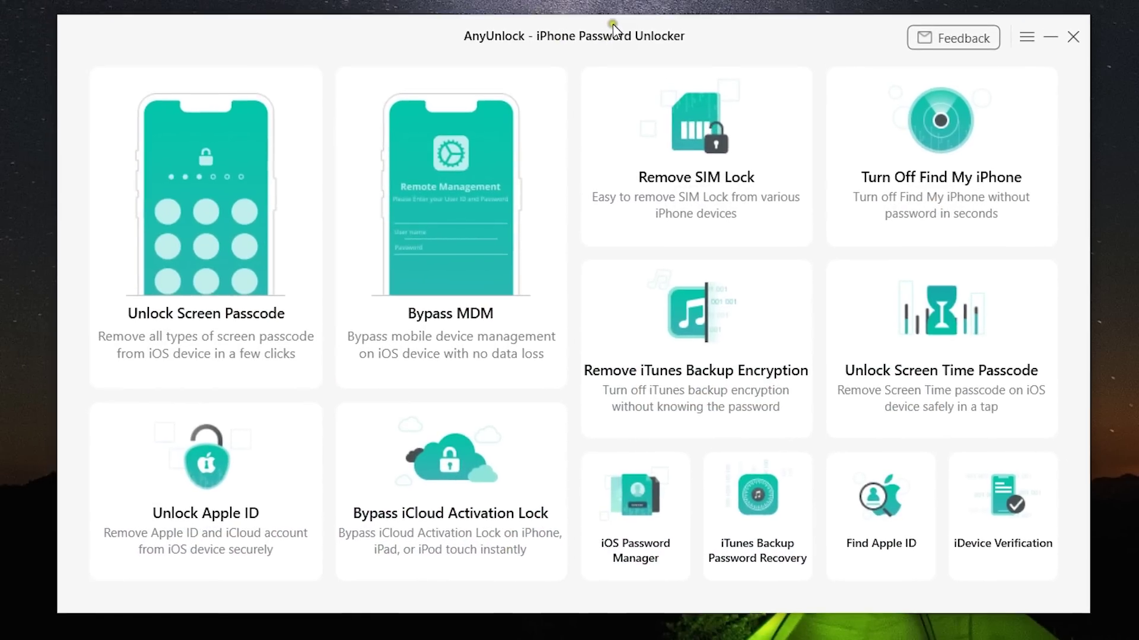
{"action": "left_click_drag", "start_coordinate": [613, 24], "coordinate": [605, 25]}
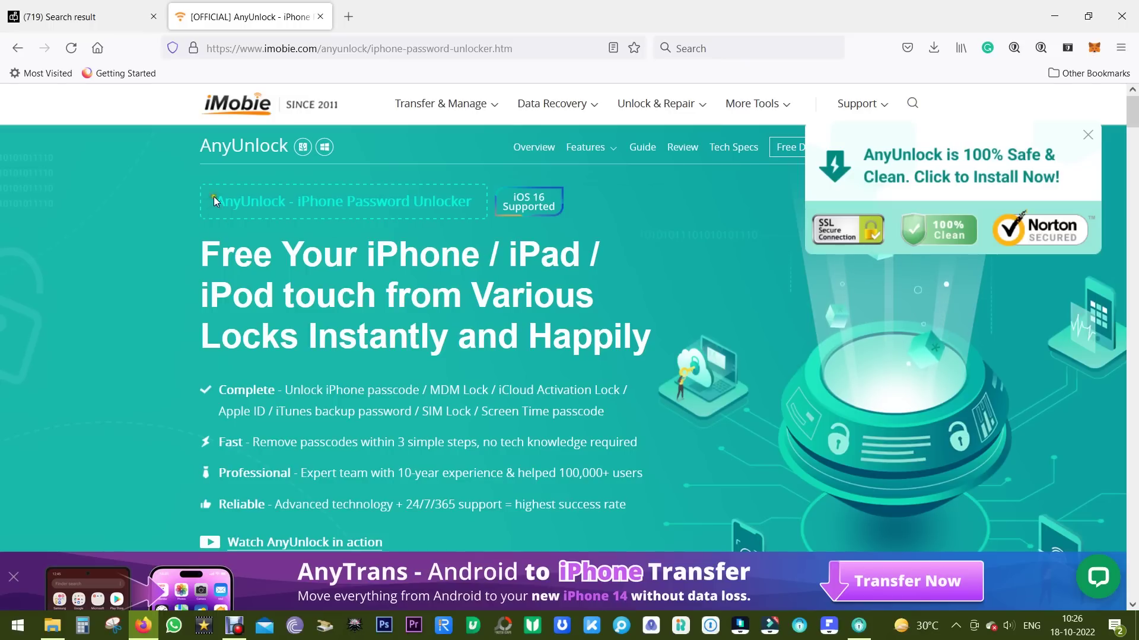
{"action": "scroll", "coordinate": [241, 279], "scroll_direction": "down", "scroll_amount": 2}
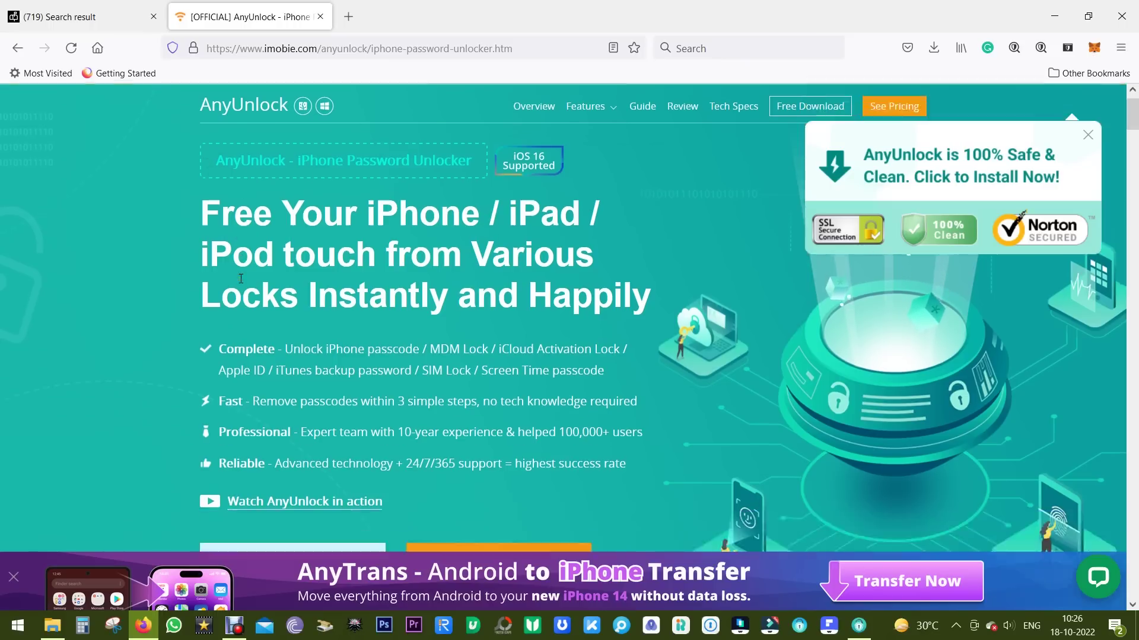
{"action": "scroll", "coordinate": [241, 279], "scroll_direction": "down", "scroll_amount": 1}
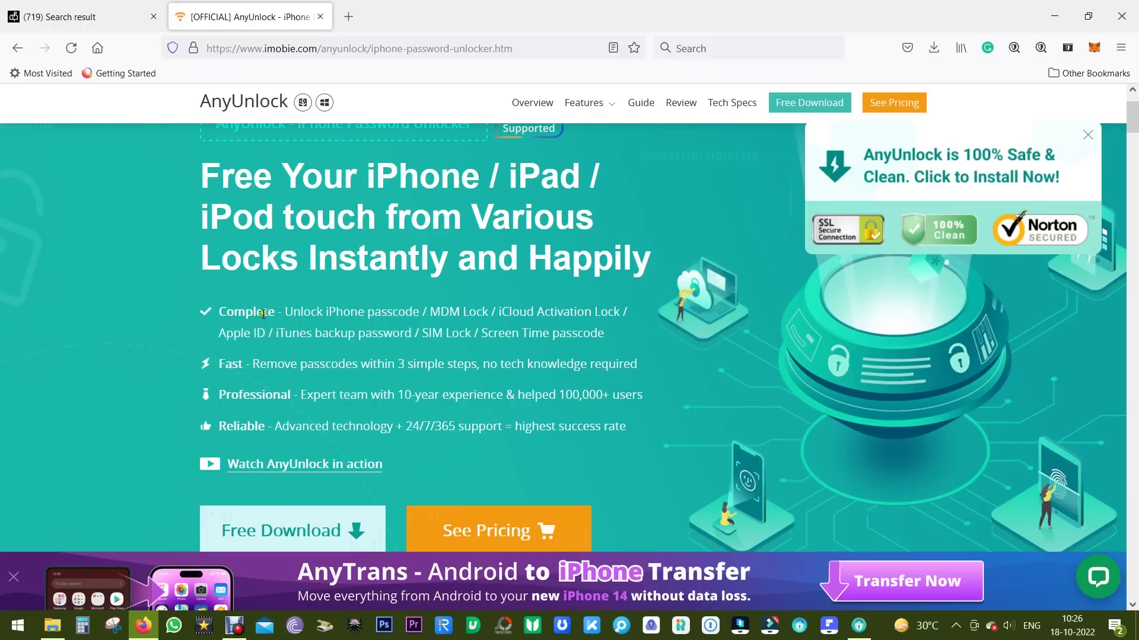
{"action": "left_click_drag", "start_coordinate": [239, 309], "coordinate": [273, 314]}
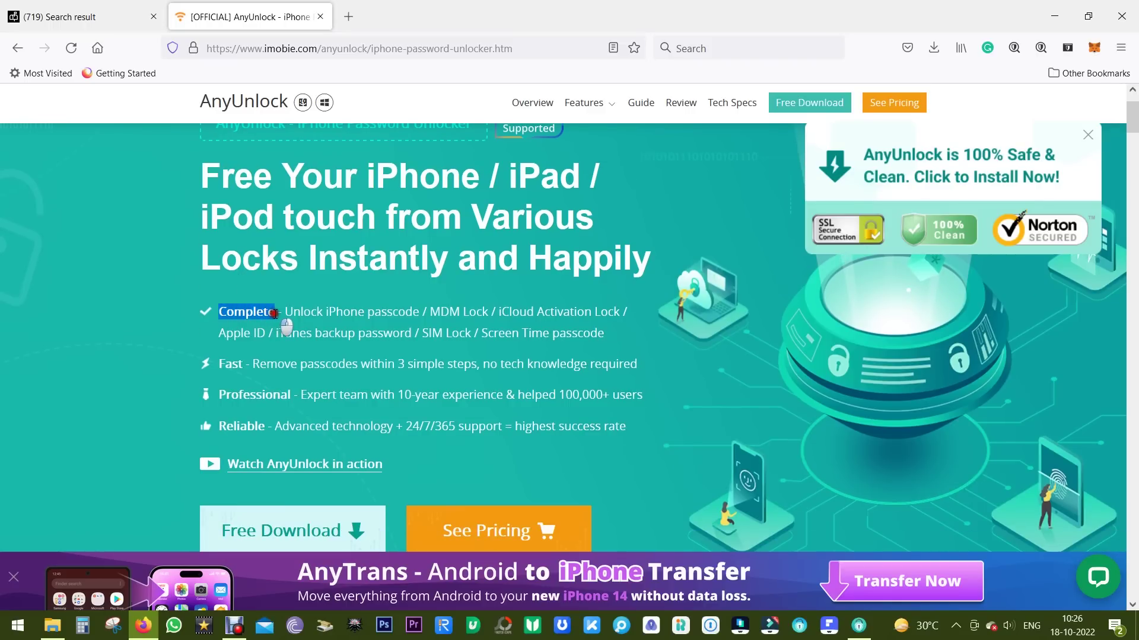
{"action": "left_click", "coordinate": [273, 314]}
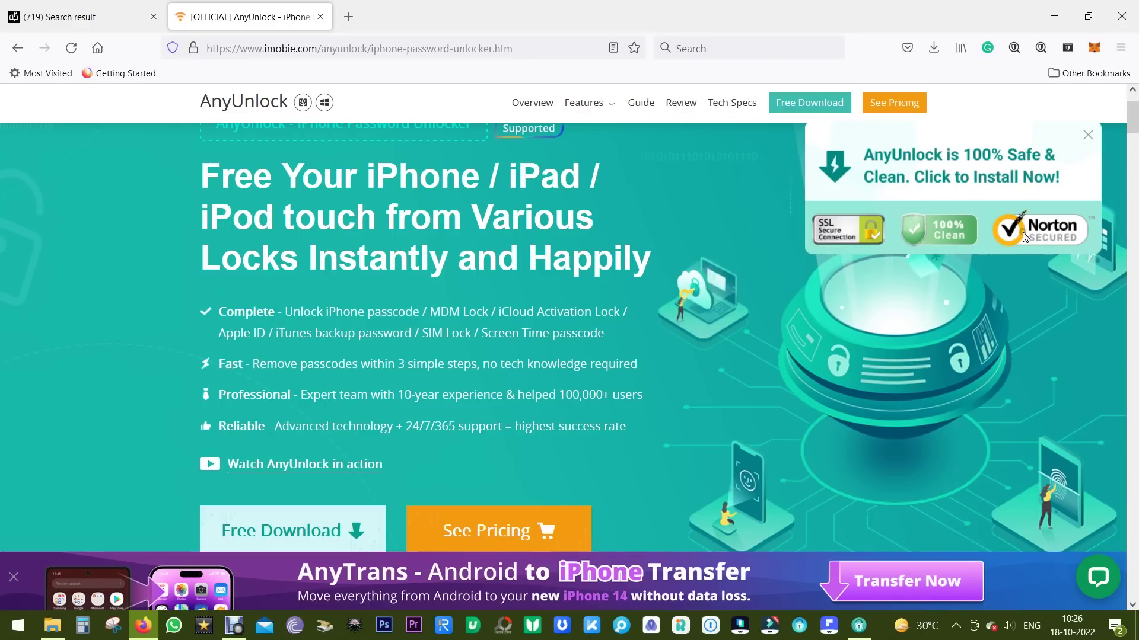
{"action": "scroll", "coordinate": [501, 458], "scroll_direction": "down", "scroll_amount": 3}
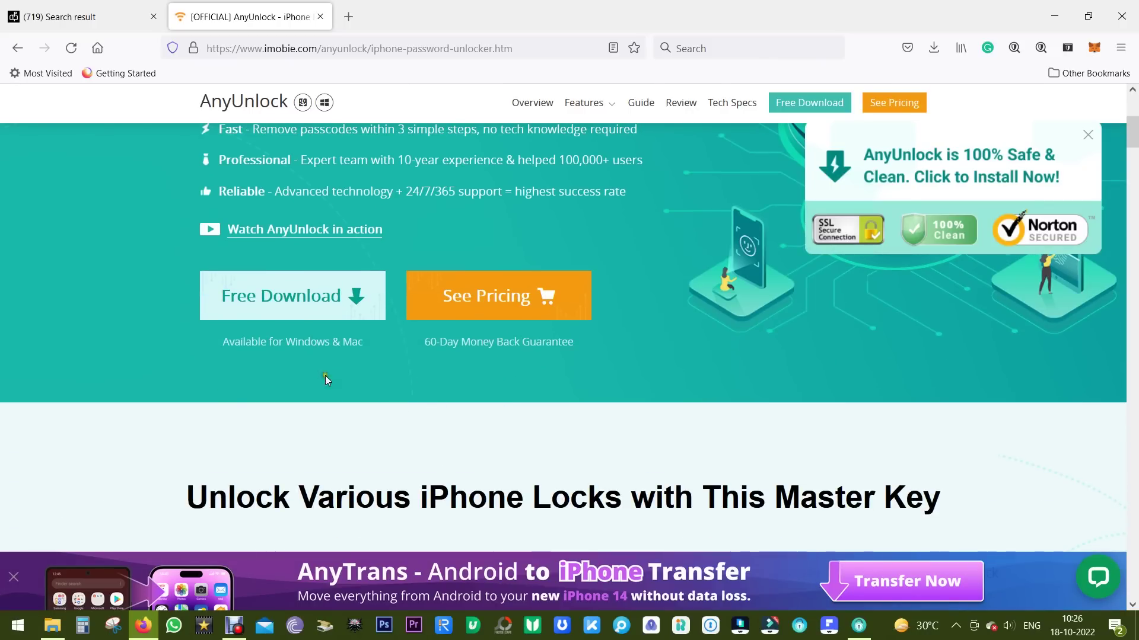
{"action": "left_click_drag", "start_coordinate": [361, 344], "coordinate": [287, 345]}
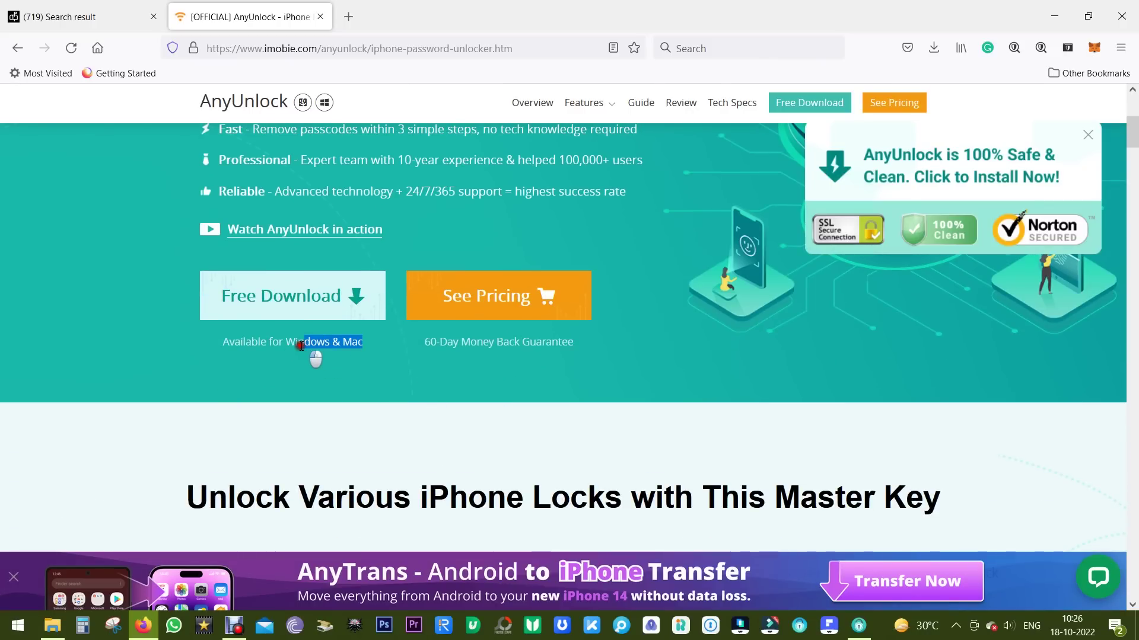
{"action": "left_click", "coordinate": [311, 371]}
{"action": "scroll", "coordinate": [513, 335], "scroll_direction": "down", "scroll_amount": 4}
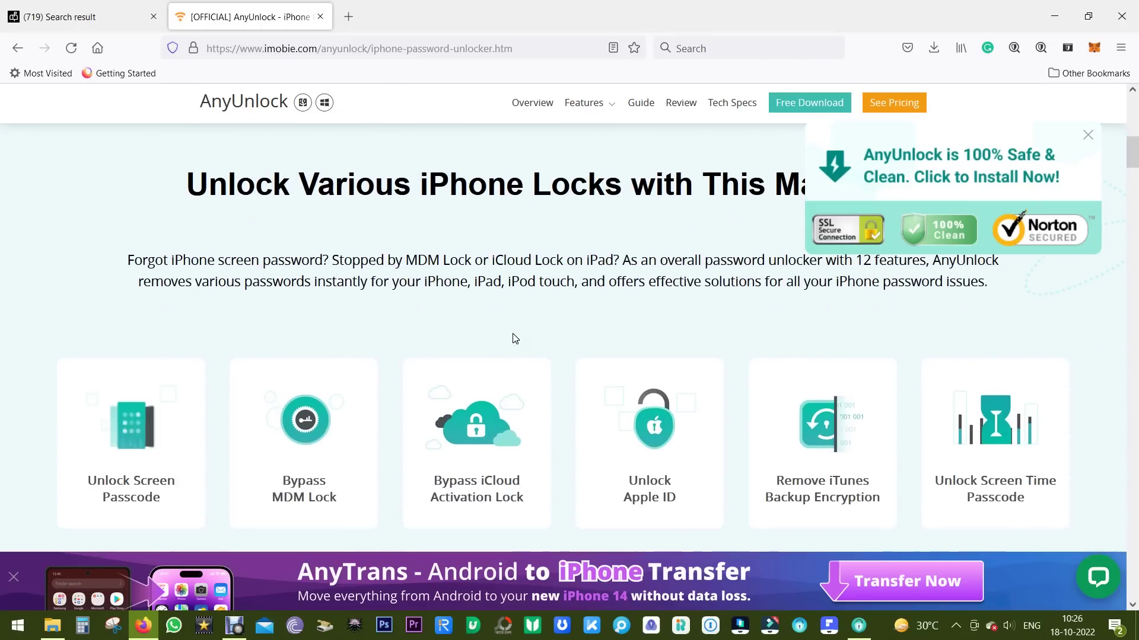
Dismiss the '100% Safe & Clean' popup and briefly highlight the 'This Master Key' heading.
{"action": "left_click", "coordinate": [1092, 136]}
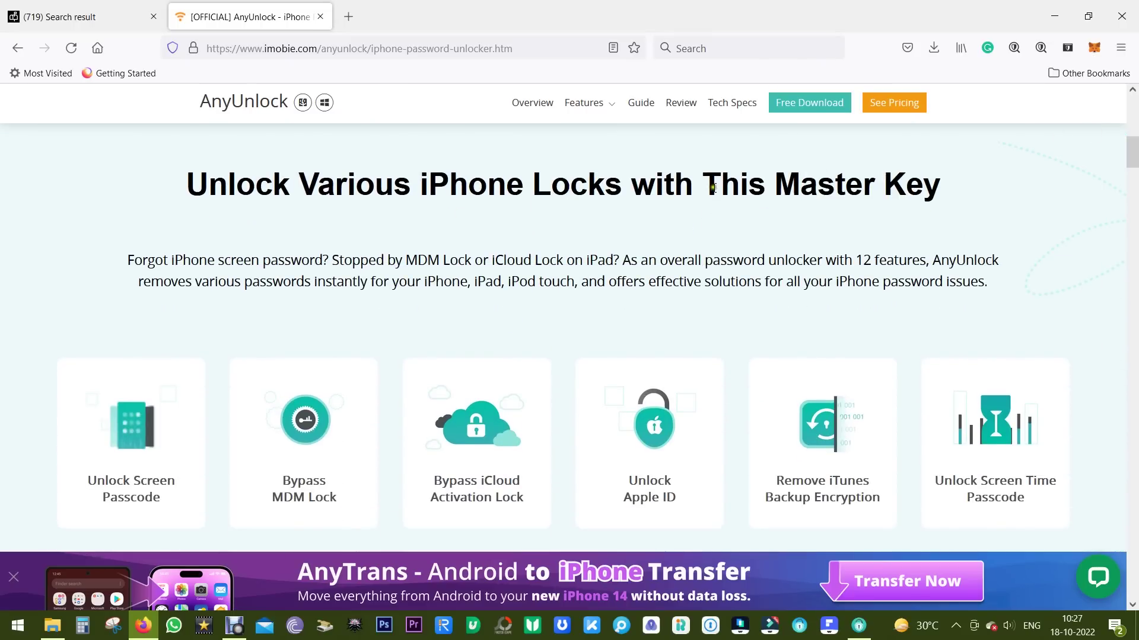
{"action": "left_click_drag", "start_coordinate": [712, 188], "coordinate": [961, 204]}
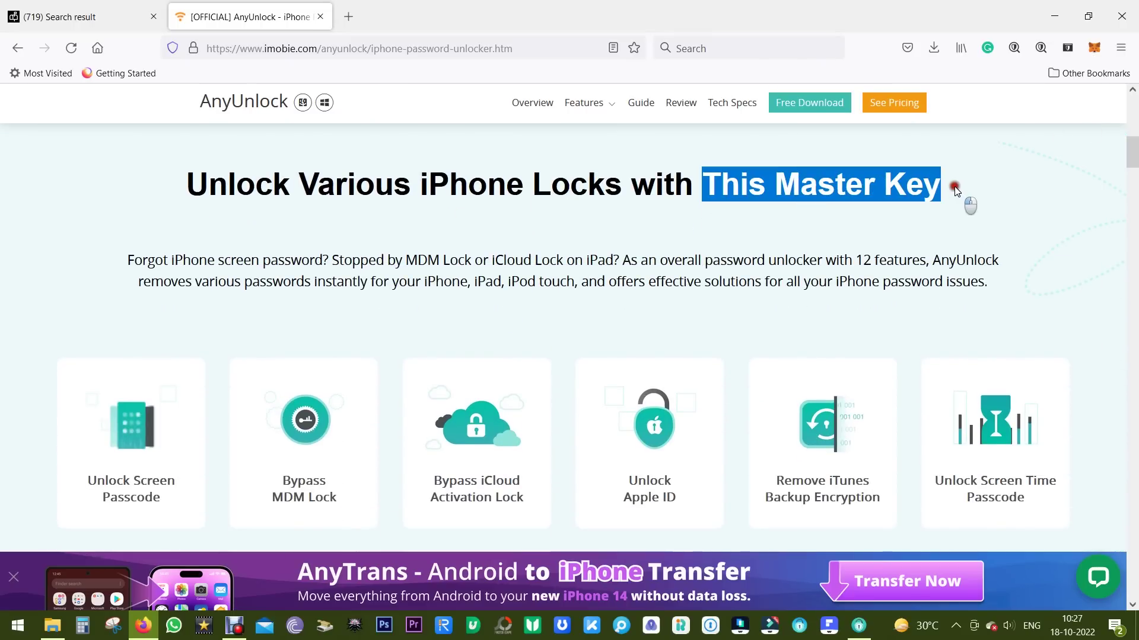
{"action": "left_click", "coordinate": [929, 213]}
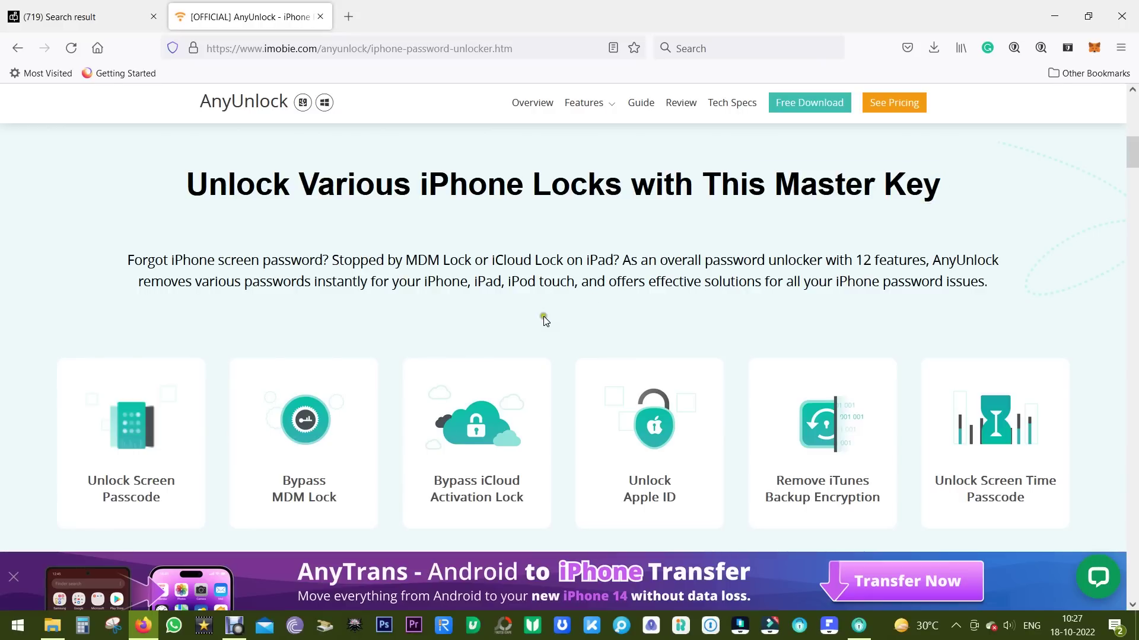
{"action": "scroll", "coordinate": [600, 305], "scroll_direction": "down", "scroll_amount": 1}
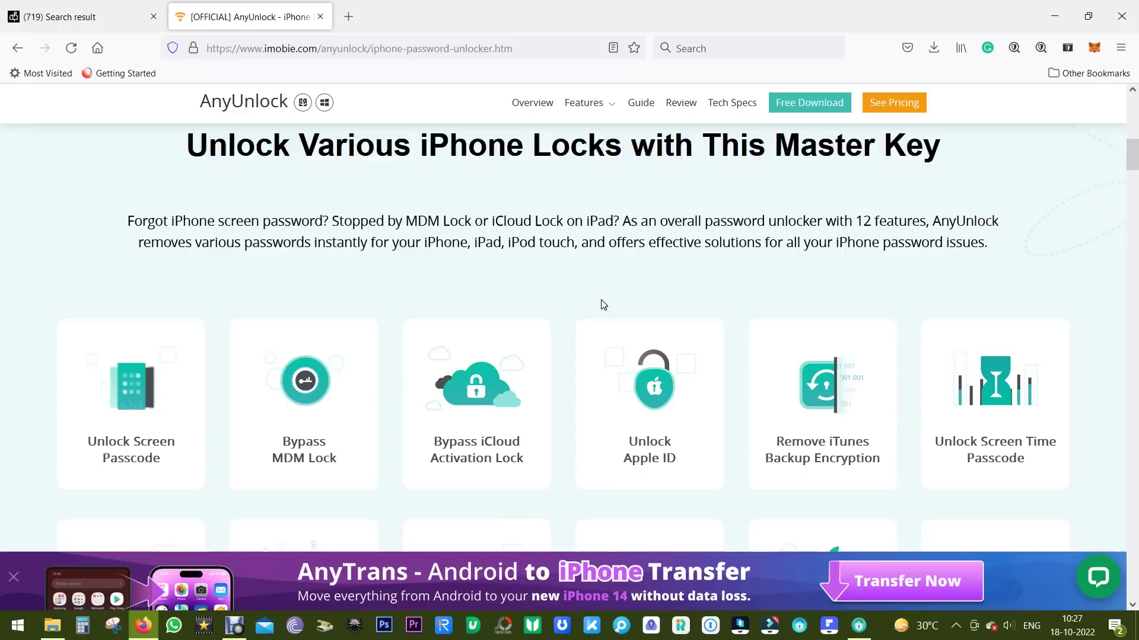
{"action": "scroll", "coordinate": [602, 304], "scroll_direction": "down", "scroll_amount": 3}
{"action": "scroll", "coordinate": [602, 306], "scroll_direction": "down", "scroll_amount": 2}
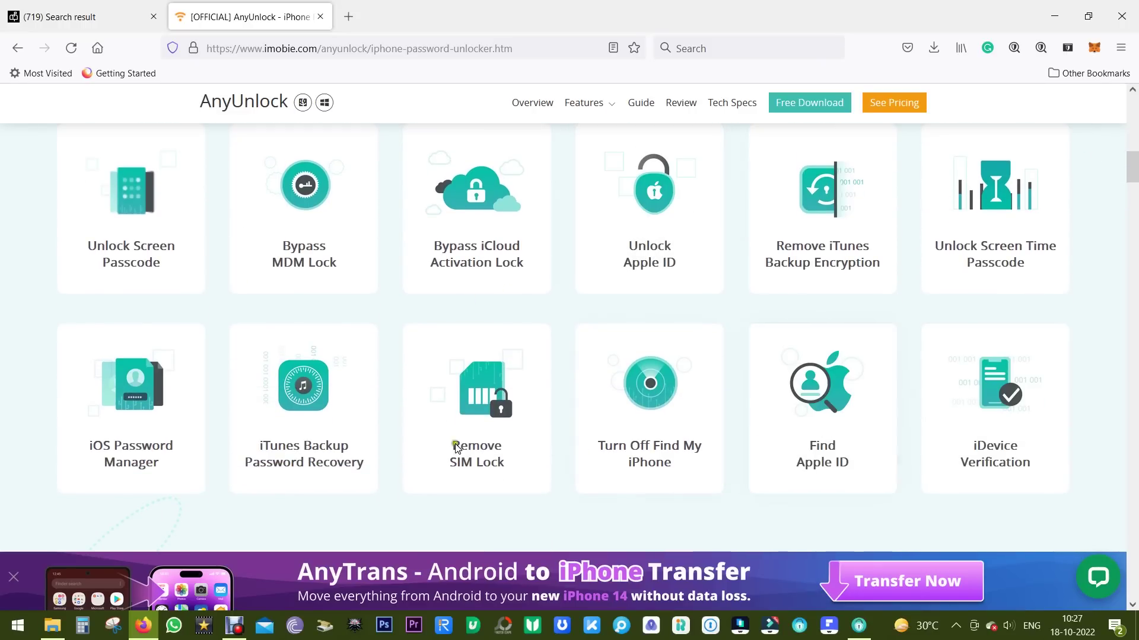
{"action": "scroll", "coordinate": [0, 431], "scroll_direction": "down", "scroll_amount": 2}
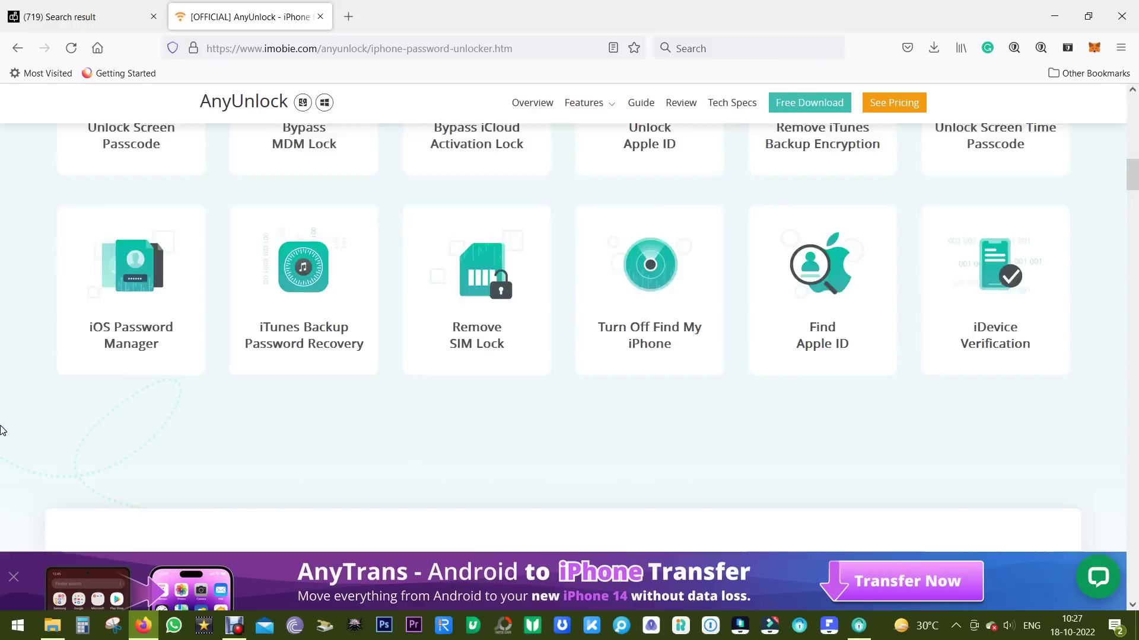
{"action": "scroll", "coordinate": [1, 431], "scroll_direction": "down", "scroll_amount": 3}
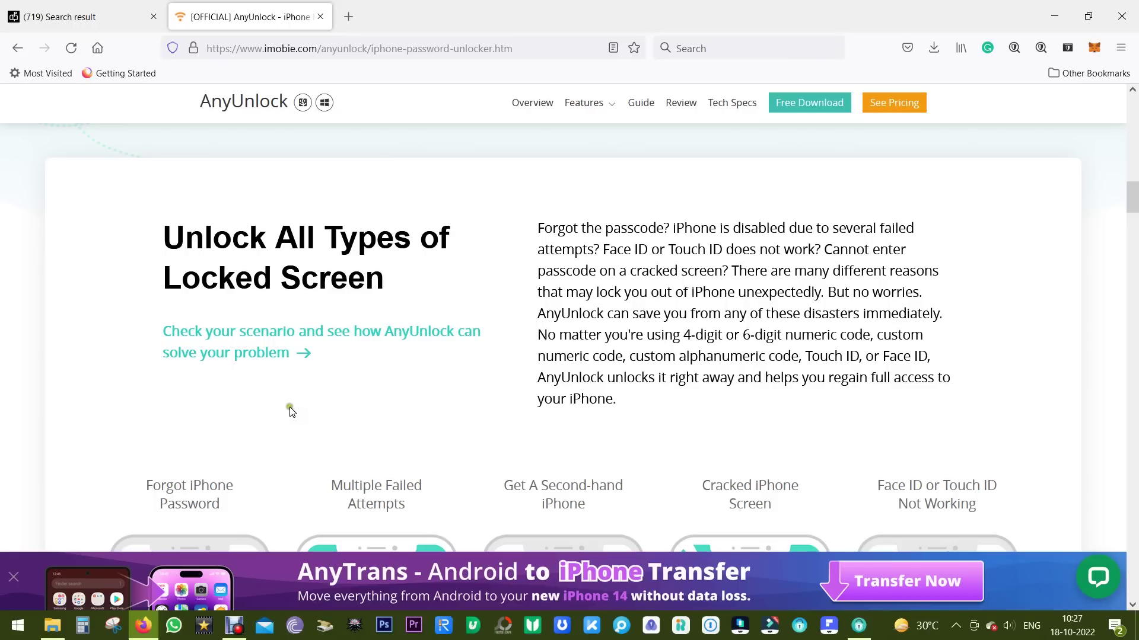
{"action": "scroll", "coordinate": [289, 407], "scroll_direction": "down", "scroll_amount": 2}
{"action": "scroll", "coordinate": [289, 406], "scroll_direction": "down", "scroll_amount": 2}
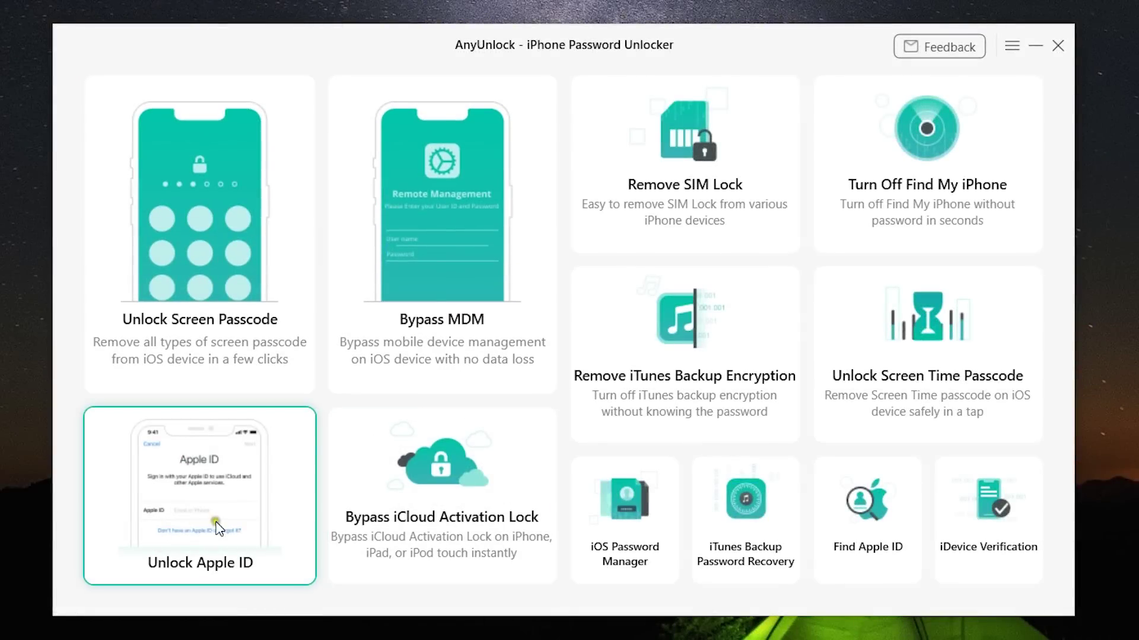
Open the Unlock Apple ID tool from the AnyUnlock main screen.
{"action": "left_click", "coordinate": [209, 499]}
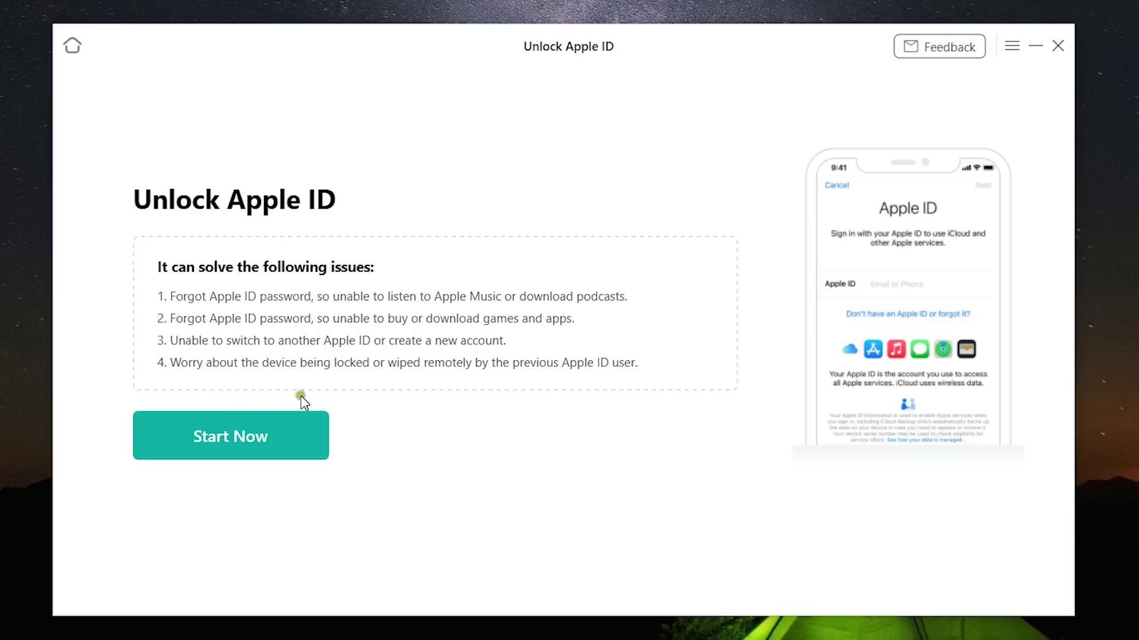
Start the Apple ID unlock process for the connected iPhone 7.
{"action": "left_click", "coordinate": [238, 431]}
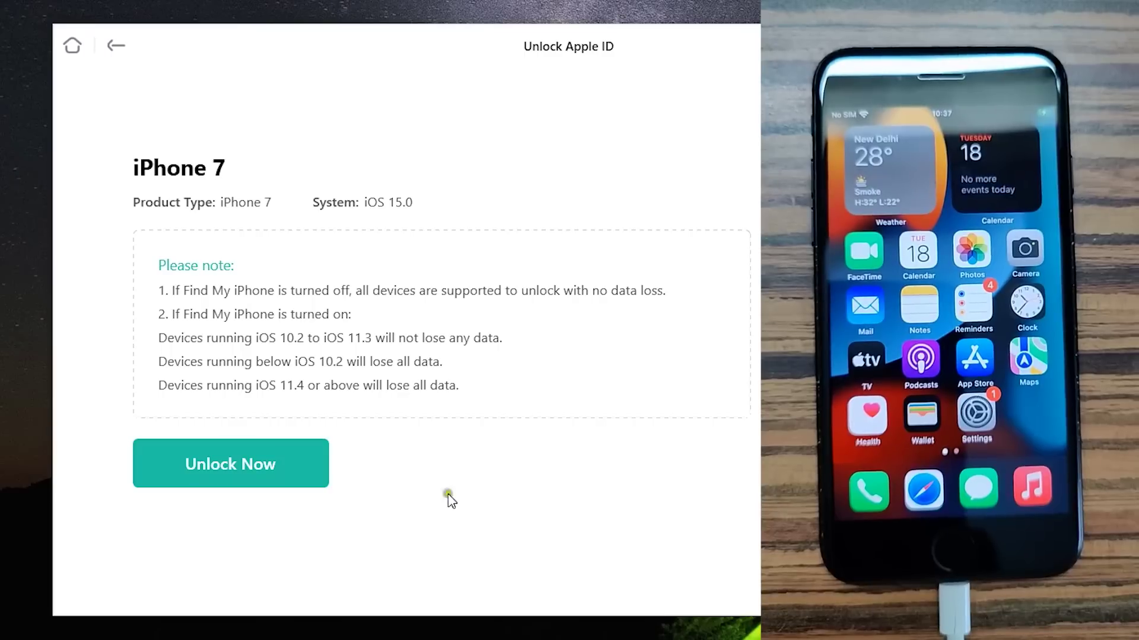
Begin removing the Apple ID and confirm the passcode was entered on the iPhone.
{"action": "left_click", "coordinate": [281, 472]}
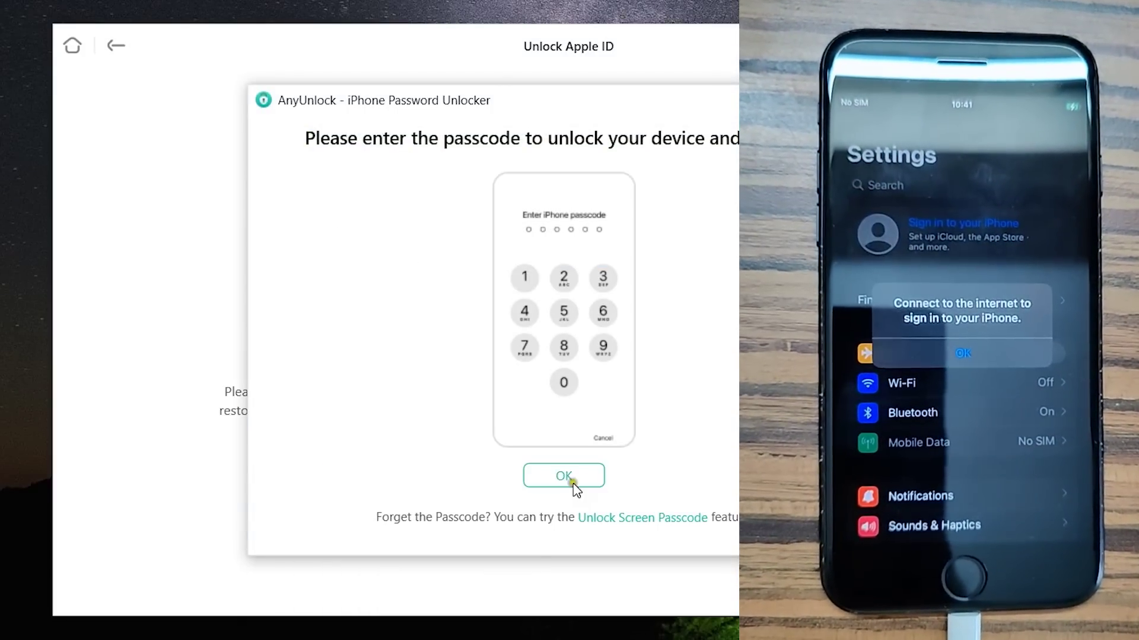
{"action": "left_click", "coordinate": [572, 480]}
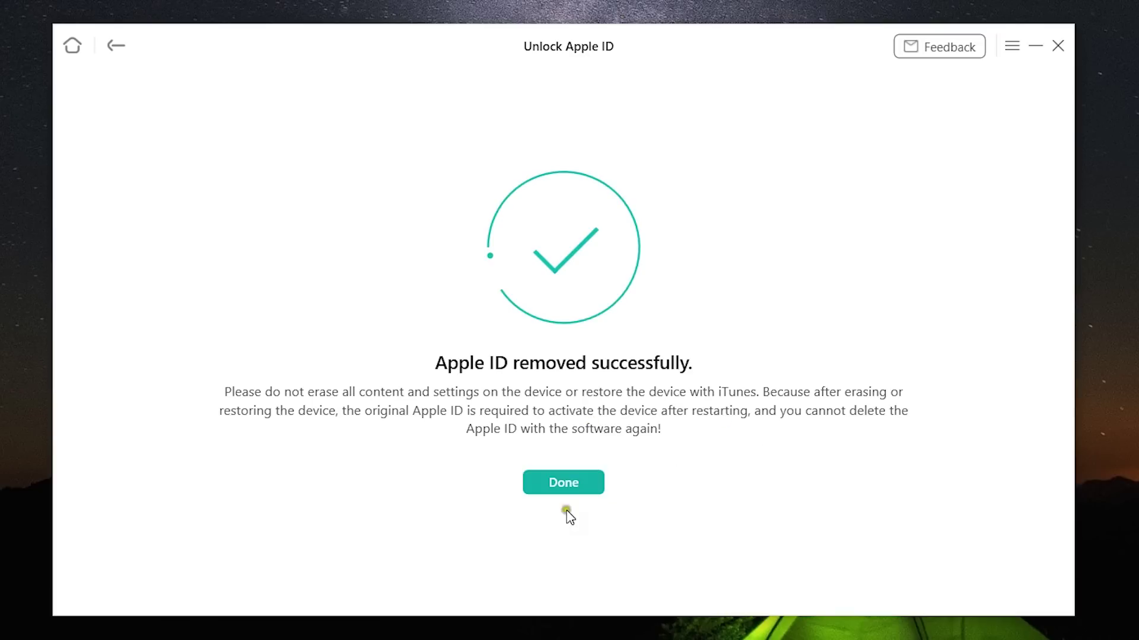
Close the Apple ID success screen and go to the AnyUnlock pricing page.
{"action": "left_click", "coordinate": [566, 483]}
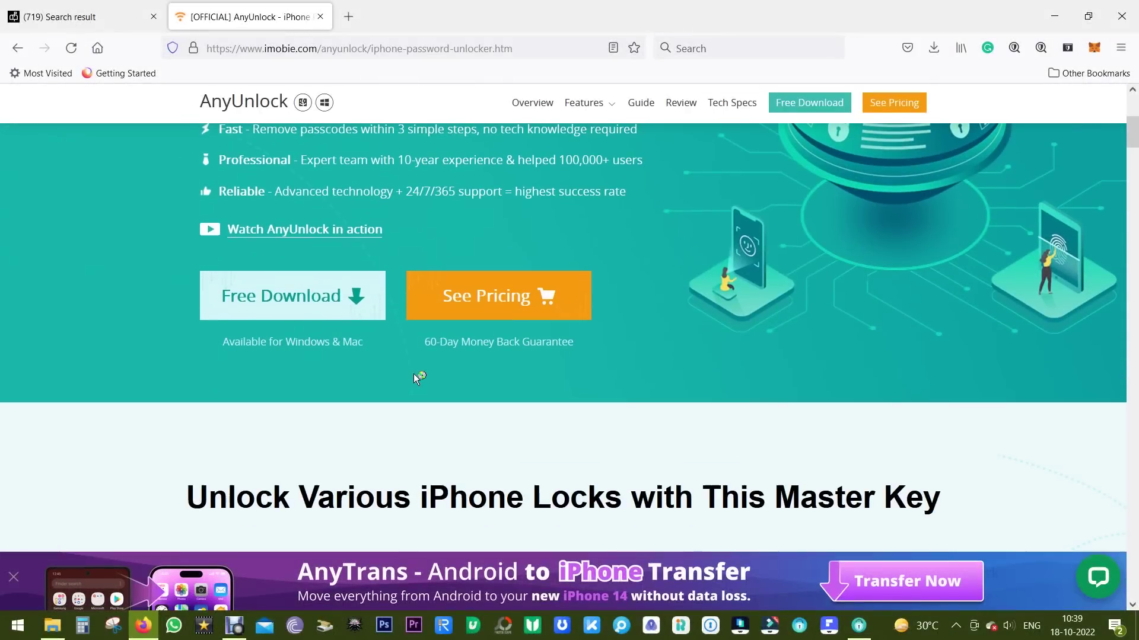
{"action": "left_click", "coordinate": [474, 291]}
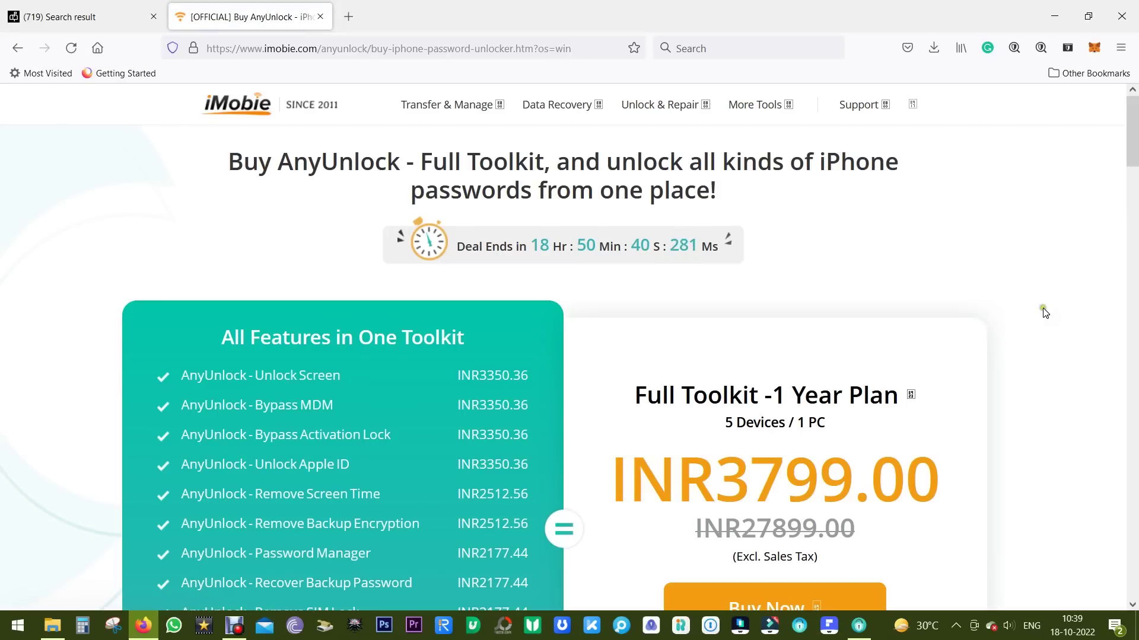
{"action": "scroll", "coordinate": [1045, 312], "scroll_direction": "down", "scroll_amount": 2}
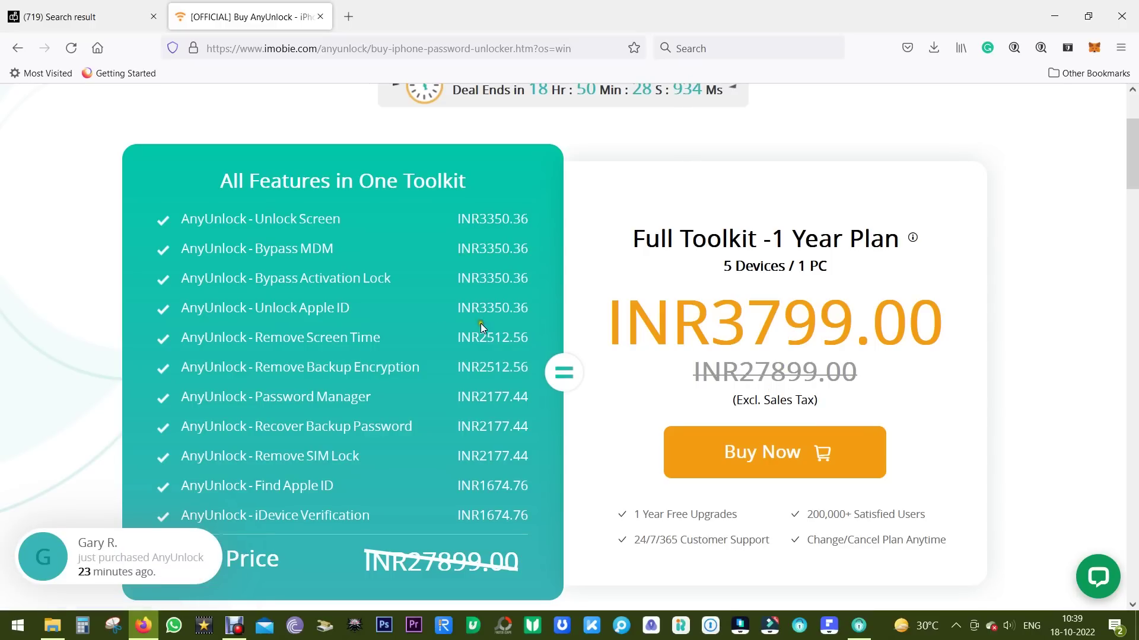
Highlight the Unlock Apple ID price and the INR3799 full toolkit price.
{"action": "left_click_drag", "start_coordinate": [478, 307], "coordinate": [507, 307]}
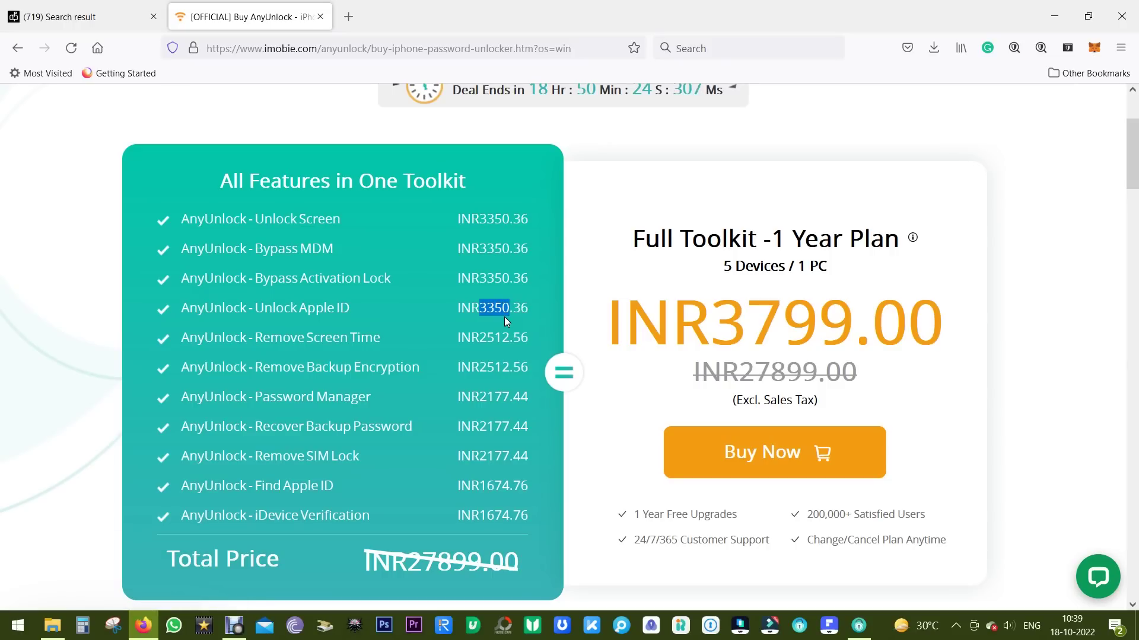
{"action": "left_click_drag", "start_coordinate": [710, 322], "coordinate": [859, 327]}
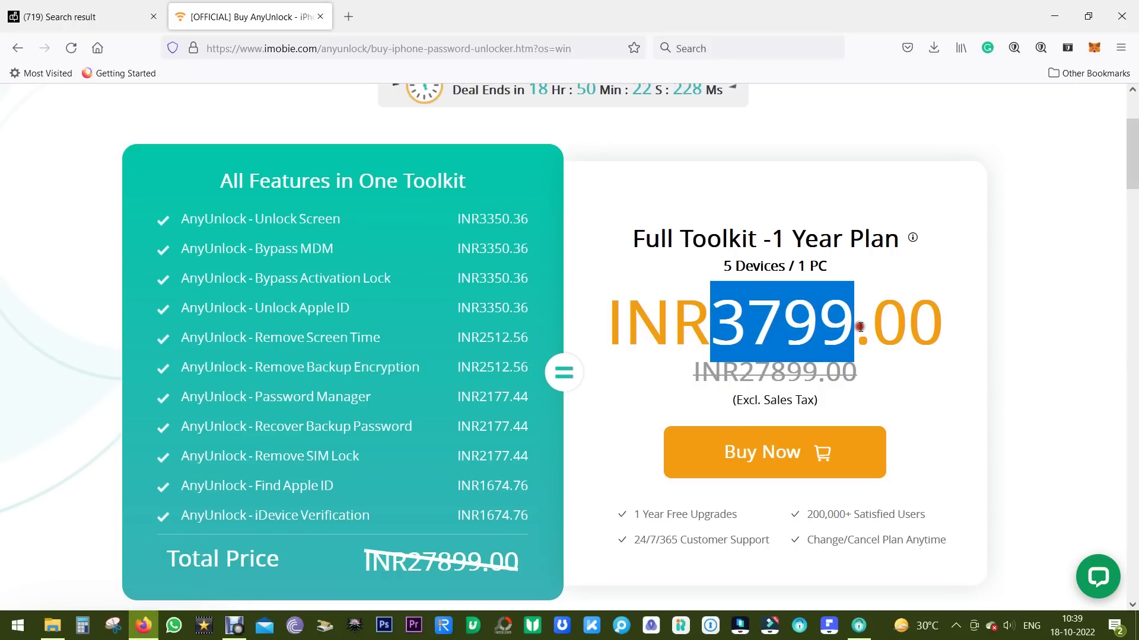
{"action": "left_click", "coordinate": [1018, 402]}
{"action": "scroll", "coordinate": [1010, 387], "scroll_direction": "down", "scroll_amount": 5}
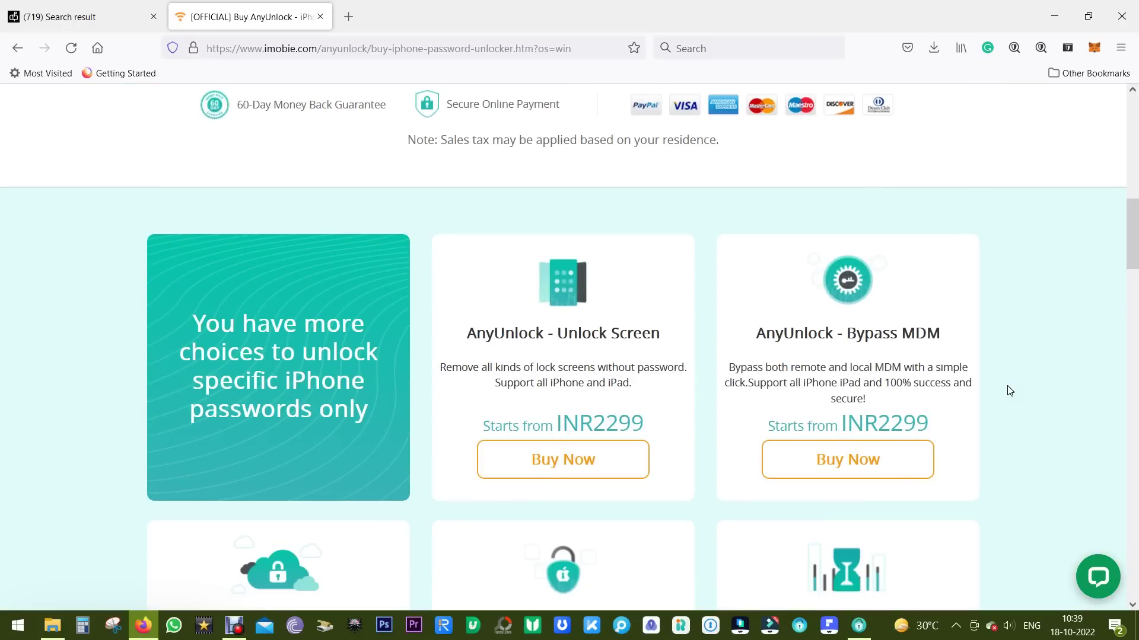